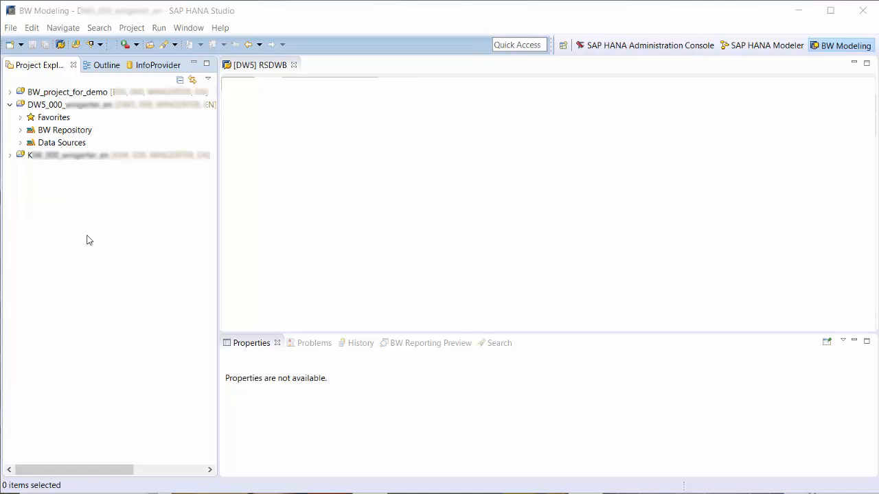
Step: Create a data flow named DF_DEMO2 with description dataflow2 in InfoArea TADEMO of the DW5 project
{"action": "right_click", "coordinate": [95, 107]}
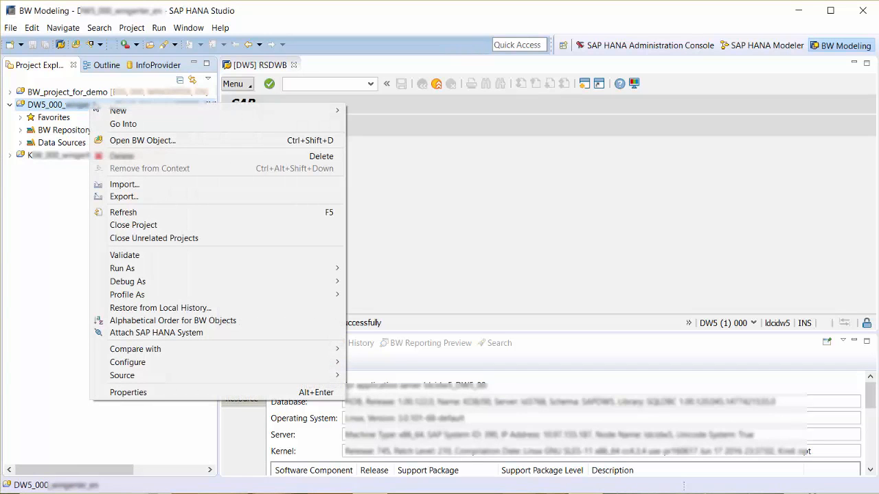
{"action": "mouse_move", "coordinate": [120, 111]}
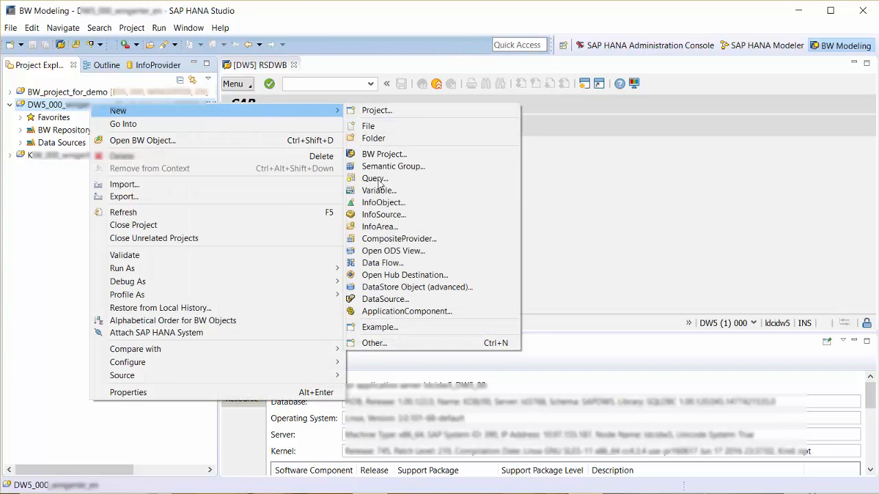
{"action": "left_click", "coordinate": [373, 264]}
{"action": "type", "text": "TA"}
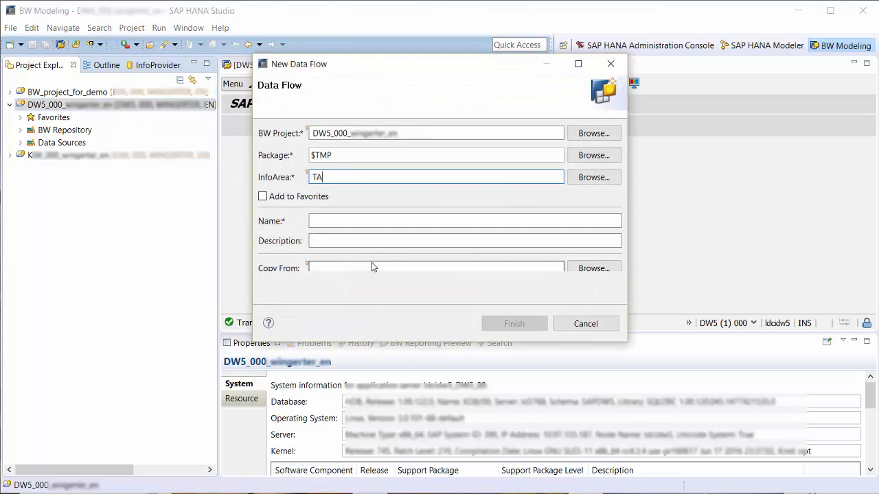
{"action": "type", "text": "DEMO"}
{"action": "left_click", "coordinate": [337, 222]}
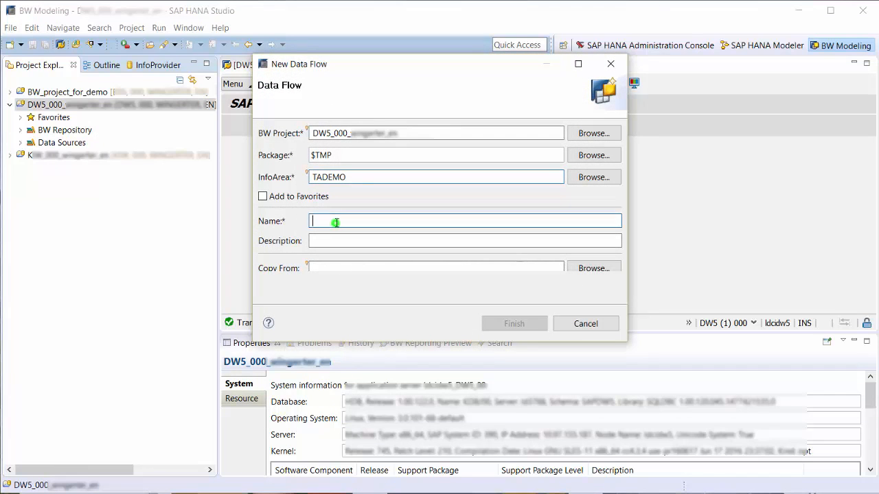
{"action": "type", "text": "DF_DEMO2"}
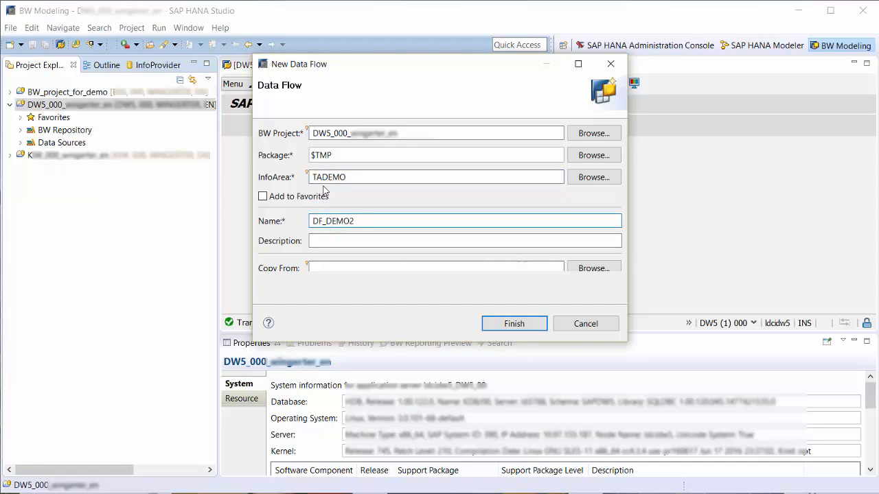
{"action": "left_click", "coordinate": [324, 242]}
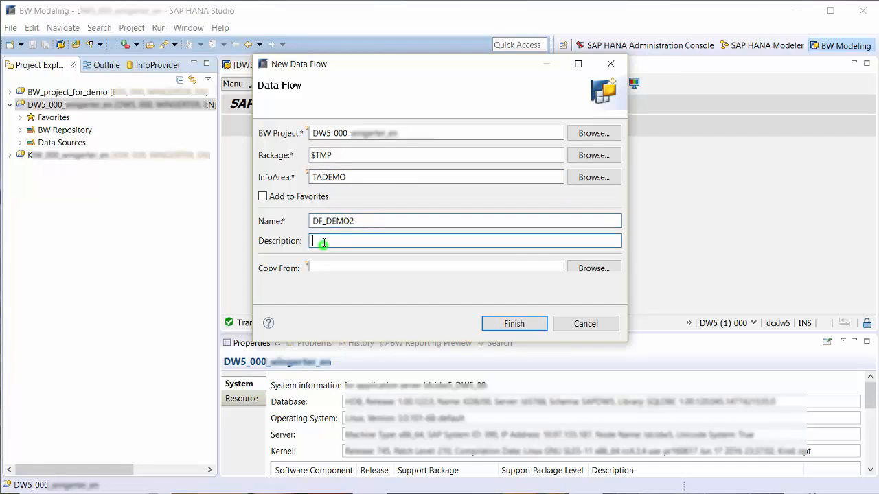
{"action": "type", "text": "dataflow2"}
{"action": "left_click", "coordinate": [489, 323]}
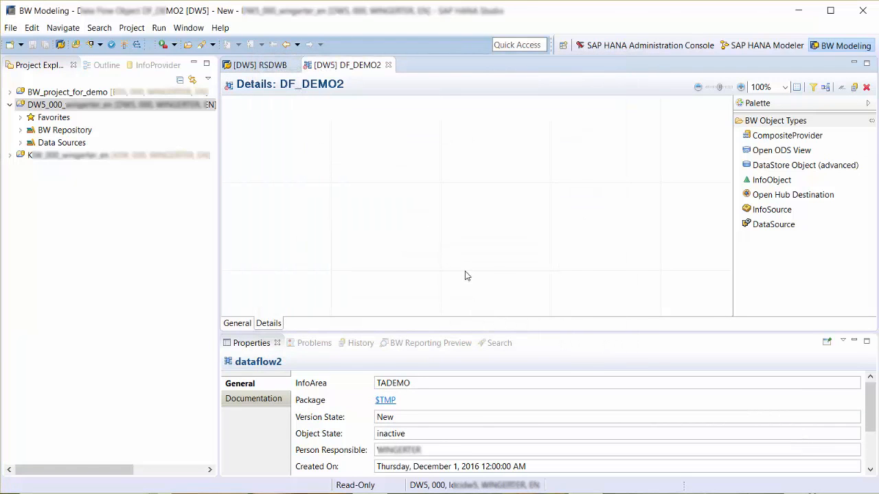
Step: Add the existing DataSource 0FLIGHT_BOOKING_DATA from source system Q93ODPSAPI to the data flow
{"action": "right_click", "coordinate": [443, 270]}
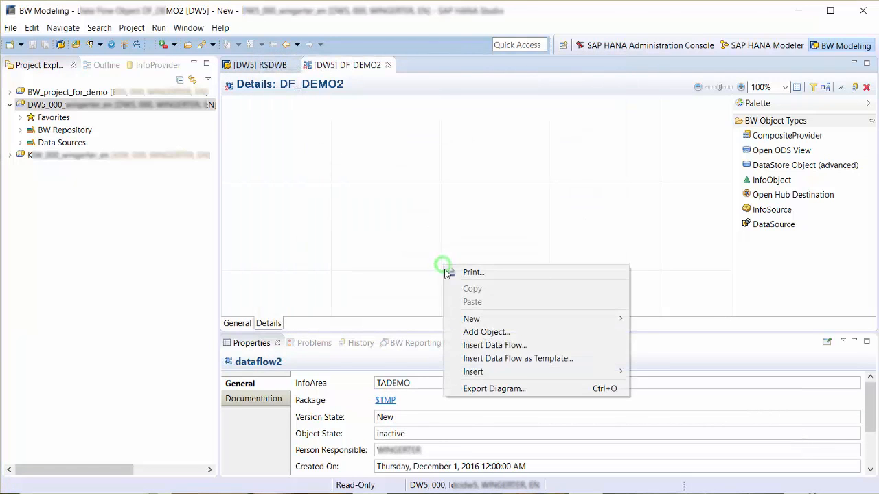
{"action": "left_click", "coordinate": [473, 334]}
{"action": "type", "text": "0"}
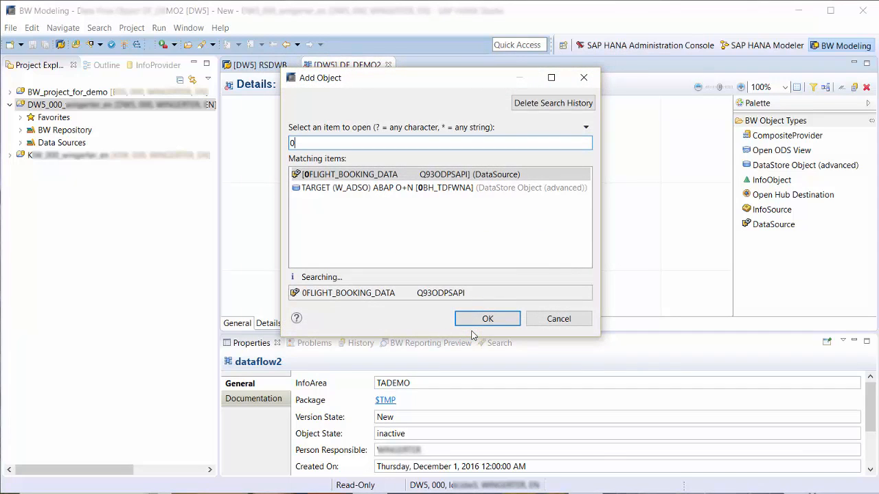
{"action": "type", "text": "flig"}
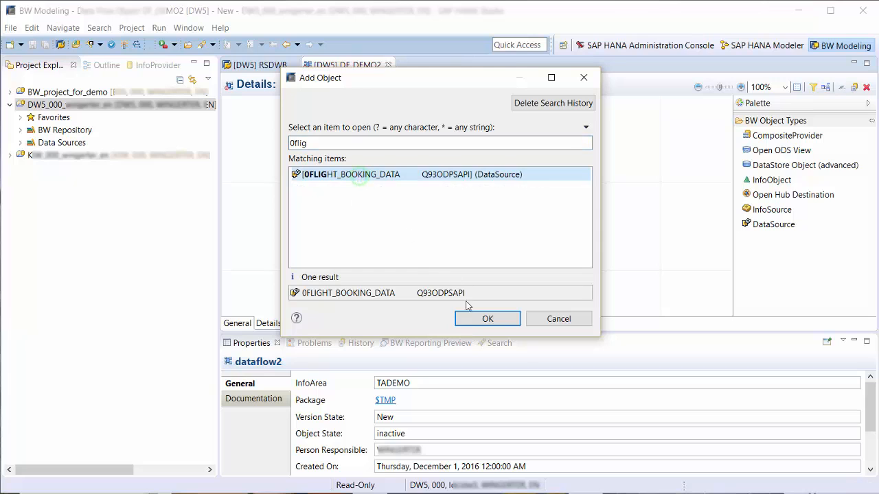
{"action": "left_click", "coordinate": [476, 319]}
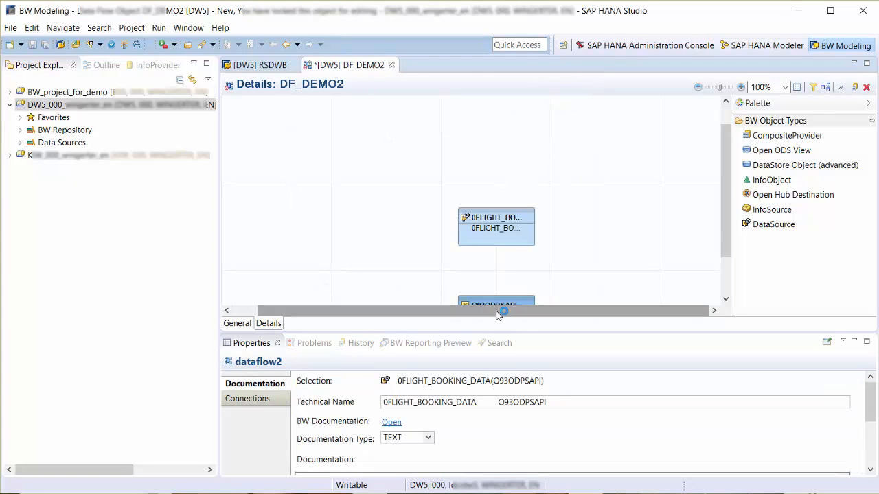
Step: Place a new DataStore Object (advanced) above the DataSource and connect the DataSource to it
{"action": "left_click_drag", "start_coordinate": [751, 167], "coordinate": [520, 151]}
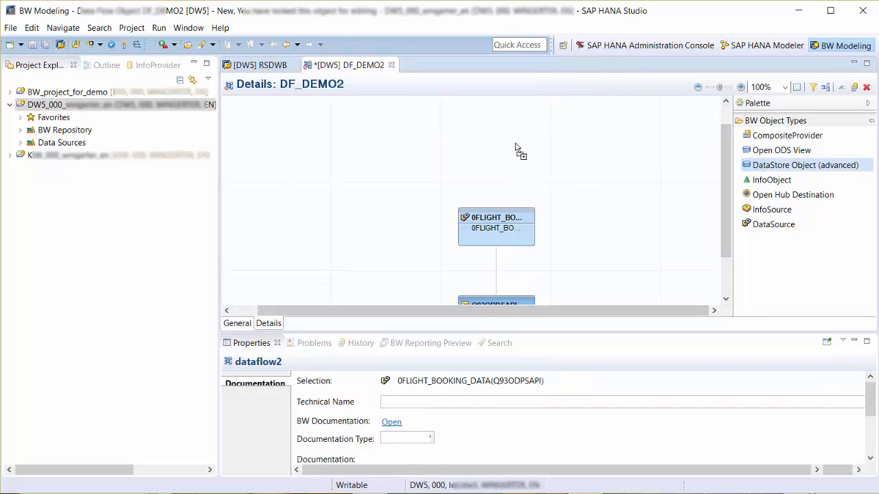
{"action": "left_click", "coordinate": [496, 212]}
{"action": "left_click_drag", "start_coordinate": [499, 216], "coordinate": [501, 151]}
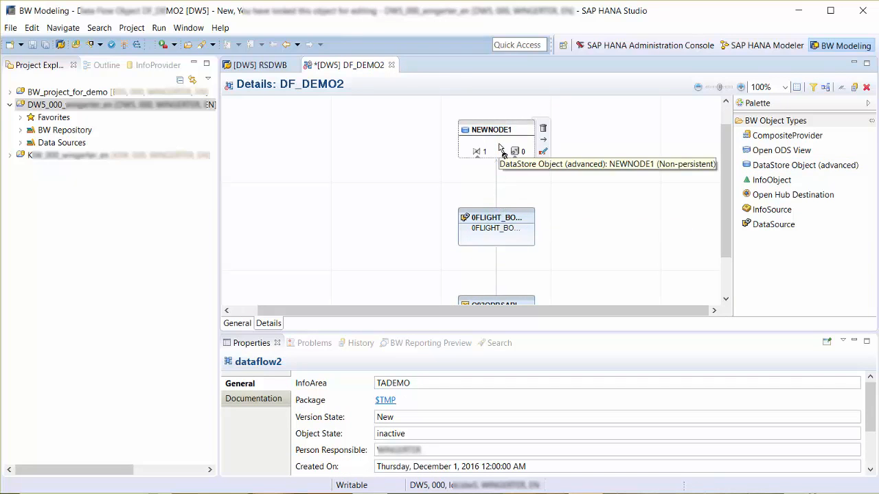
Step: Create the new node as DataStore Object DF_ADSO1 with description dataflow adso1, based on the DataSource template, and activate it
{"action": "double_click", "coordinate": [501, 150]}
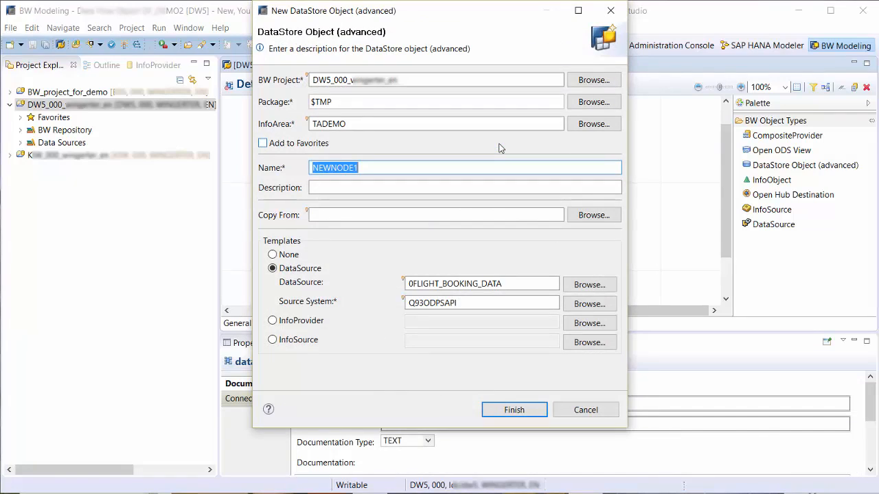
{"action": "type", "text": "DF_ADSO1"}
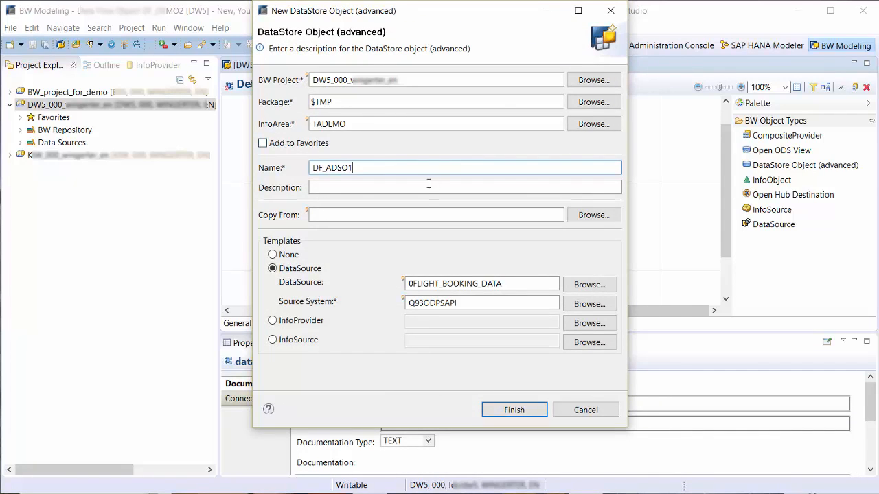
{"action": "left_click", "coordinate": [427, 186]}
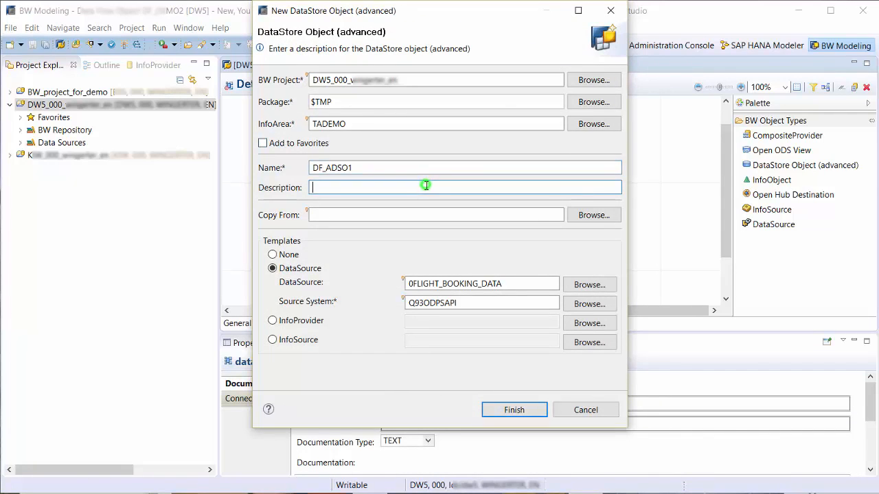
{"action": "type", "text": "dataflow adso1"}
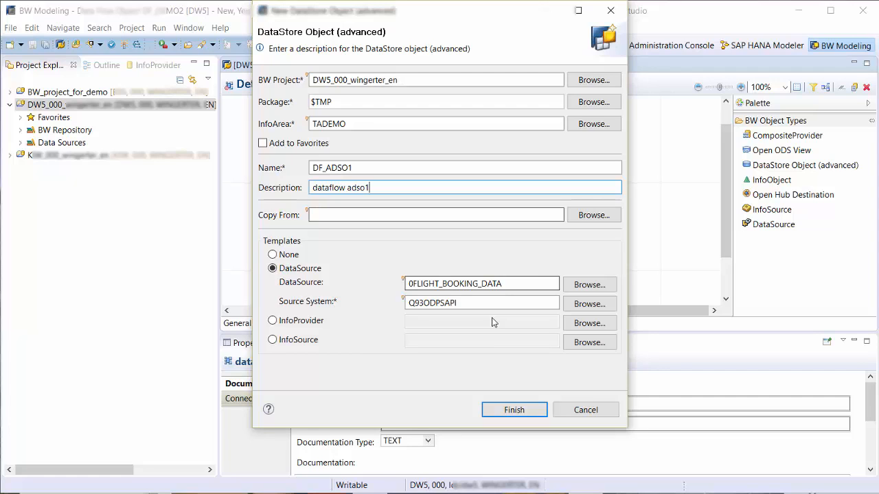
{"action": "left_click", "coordinate": [522, 410]}
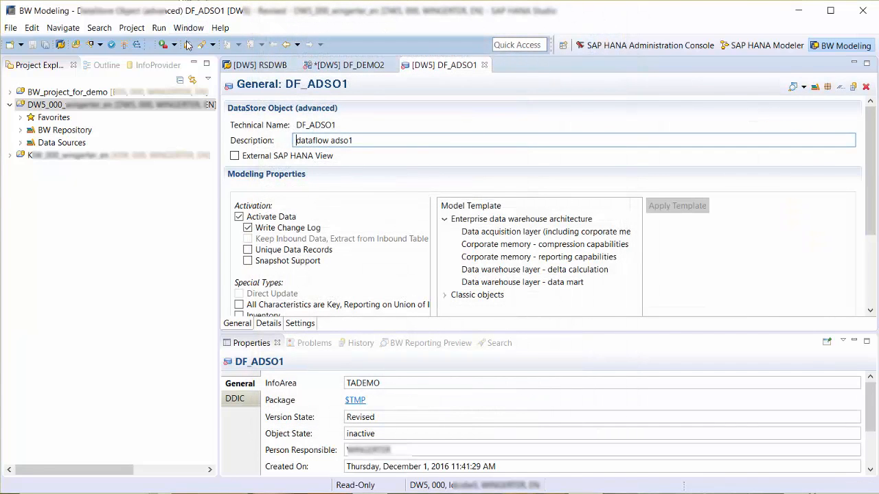
{"action": "left_click", "coordinate": [126, 47]}
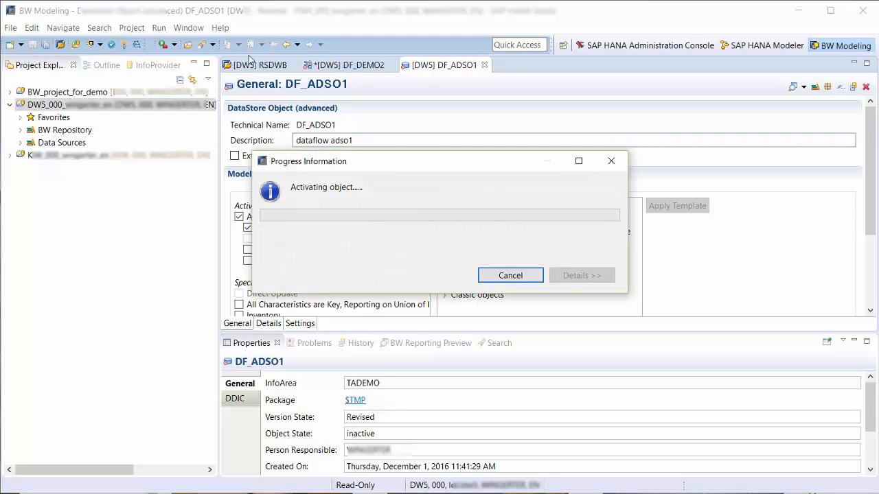
Step: Create the transformation from 0FLIGHT_BOOKING_DATA to DF_ADSO1 in the data flow as a local object and activate it
{"action": "left_click", "coordinate": [330, 65]}
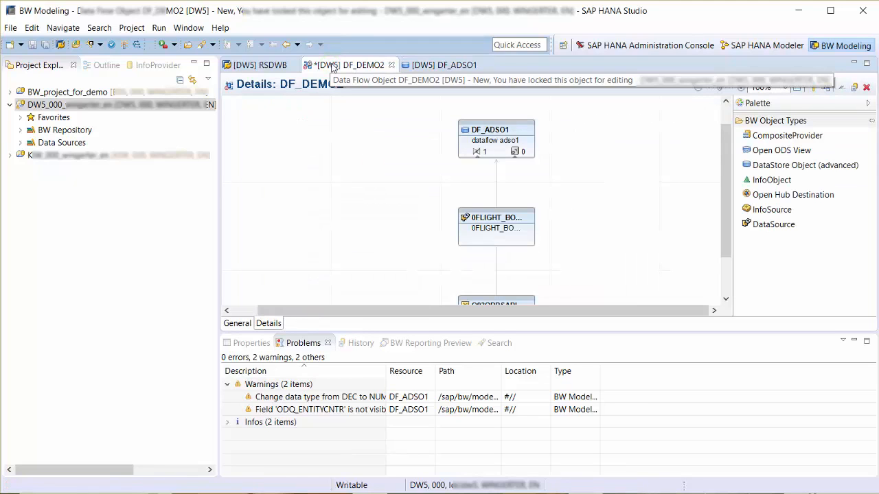
{"action": "right_click", "coordinate": [498, 144]}
{"action": "mouse_move", "coordinate": [532, 239]}
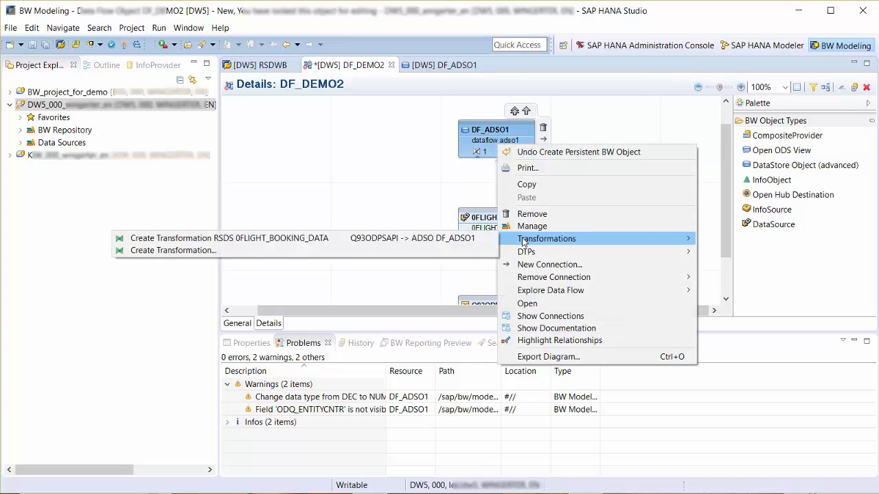
{"action": "left_click", "coordinate": [479, 238]}
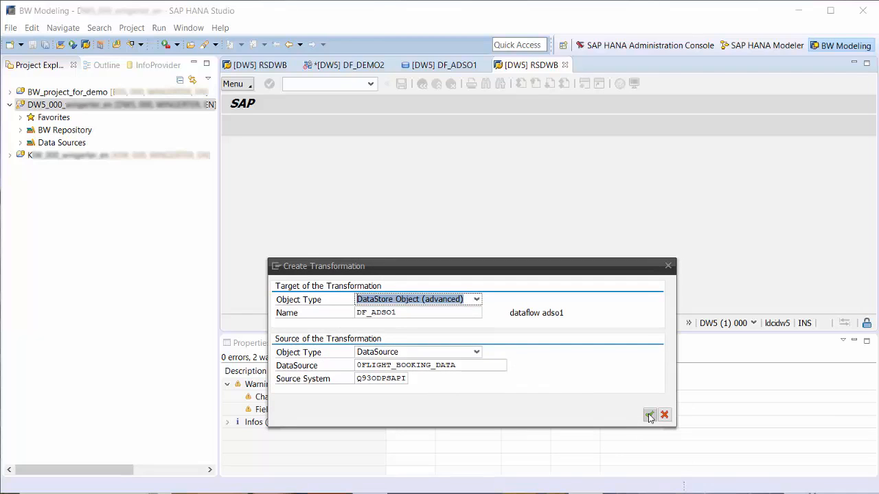
{"action": "left_click", "coordinate": [649, 416]}
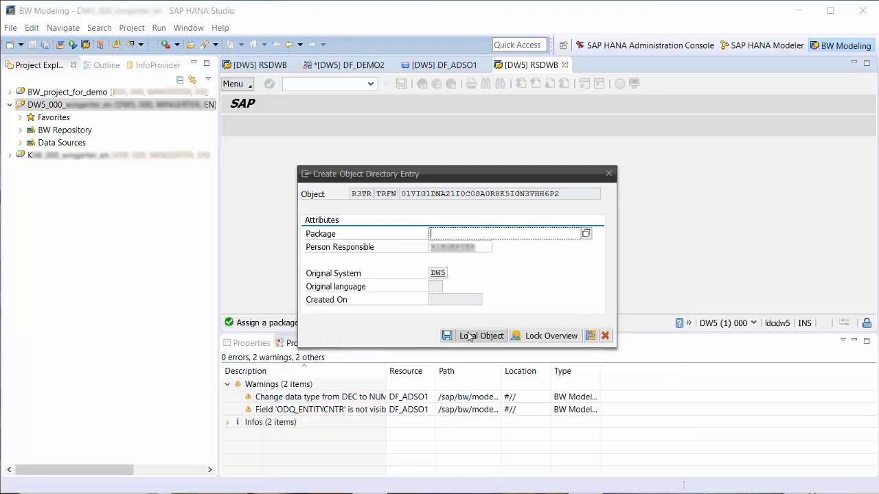
{"action": "left_click", "coordinate": [469, 335]}
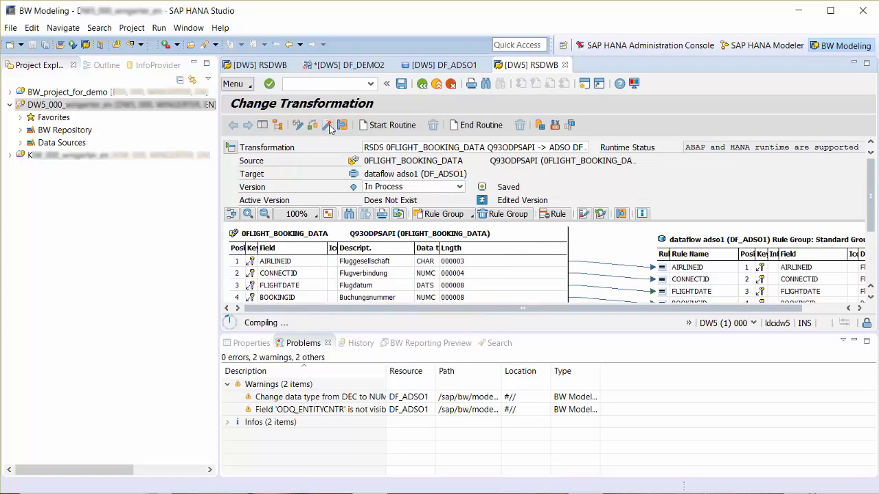
Step: Return to data flow DF_DEMO2, save it and show its properties
{"action": "left_click", "coordinate": [343, 66]}
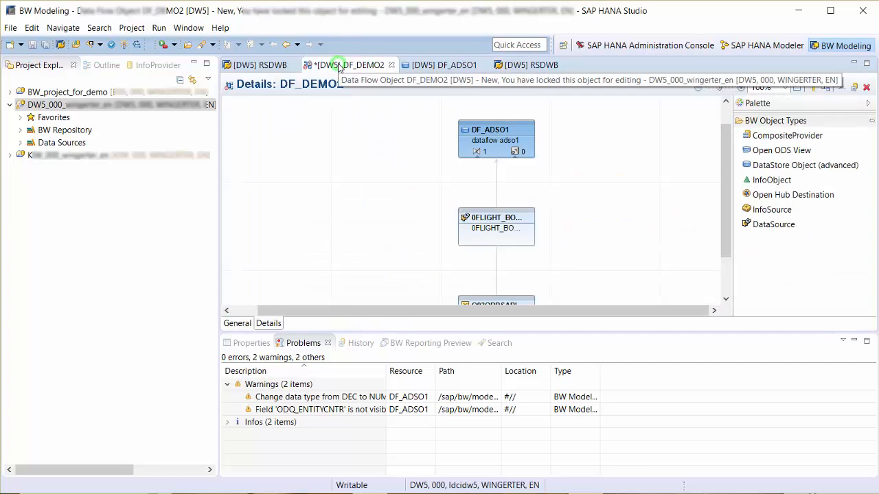
{"action": "key", "text": "ctrl+s"}
{"action": "left_click", "coordinate": [251, 343]}
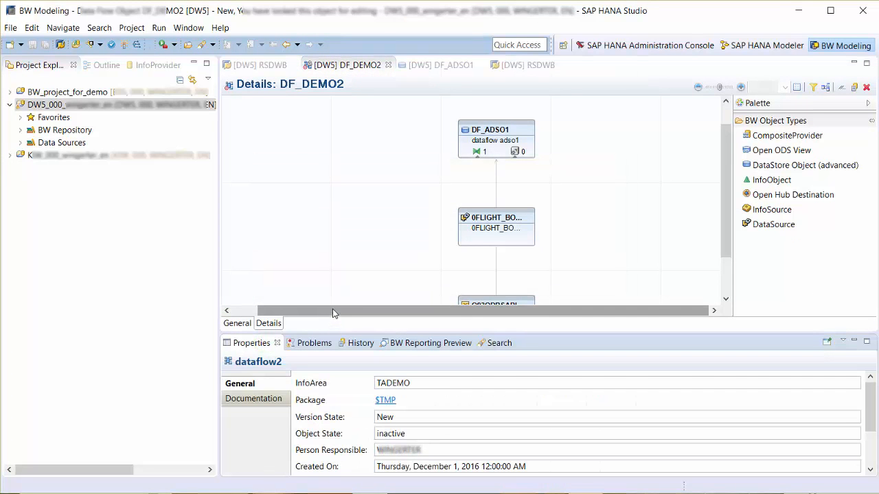
Step: Draw another connection from the 0FLIGHT_BOOKING_DATA DataSource to DF_ADSO1 for a data transfer process and save the data flow
{"action": "mouse_move", "coordinate": [509, 174]}
{"action": "mouse_move", "coordinate": [512, 219]}
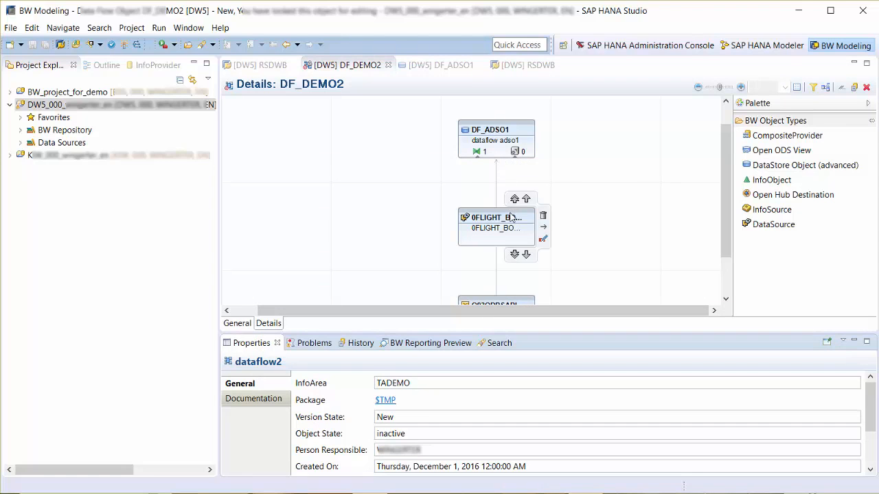
{"action": "left_click_drag", "start_coordinate": [512, 217], "coordinate": [520, 145]}
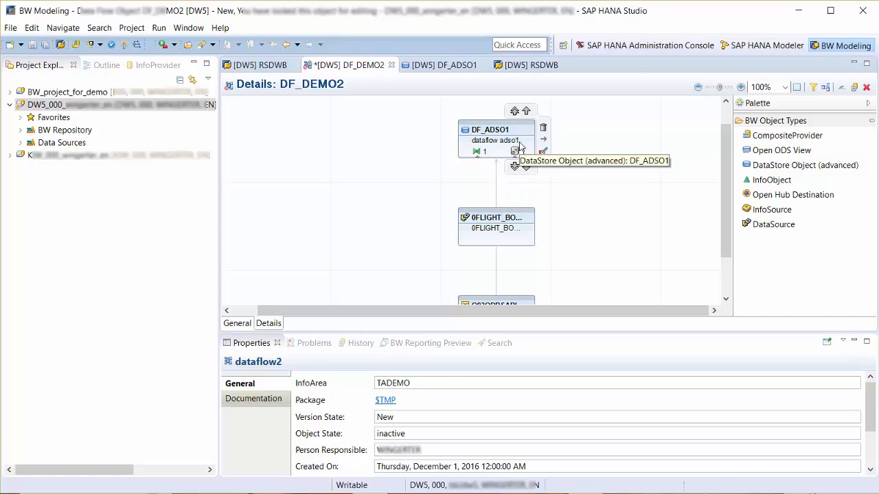
{"action": "left_click", "coordinate": [520, 145]}
{"action": "key", "text": "ctrl+s"}
Step: Create the data transfer process from the DataSource's outgoing connections as a local object, activate it and return to the data flow
{"action": "left_click", "coordinate": [494, 238]}
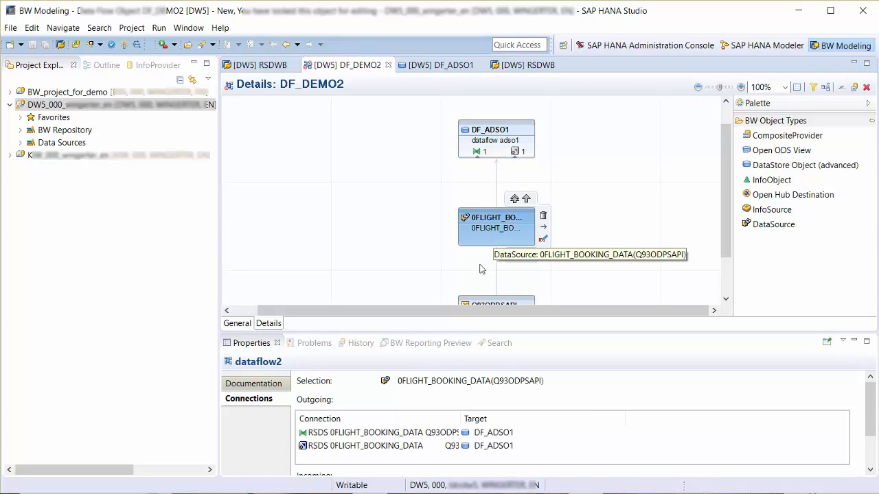
{"action": "left_click", "coordinate": [371, 447]}
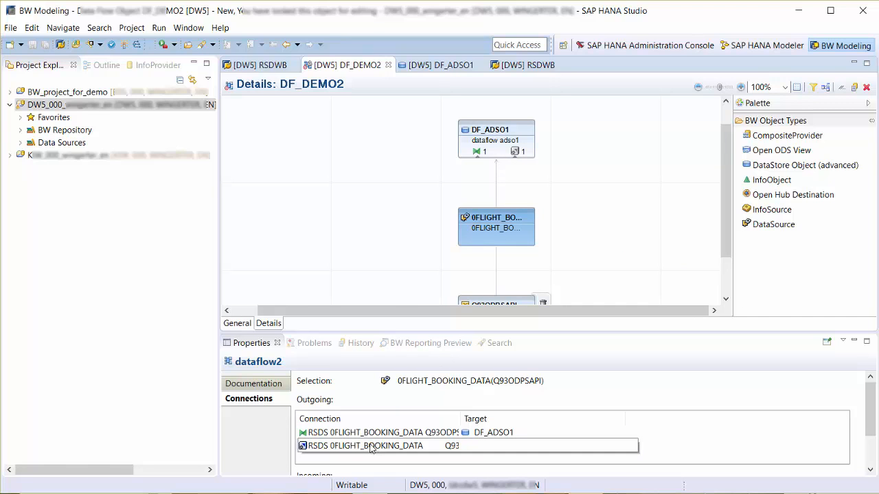
{"action": "left_click", "coordinate": [371, 448], "text": "ctrl"}
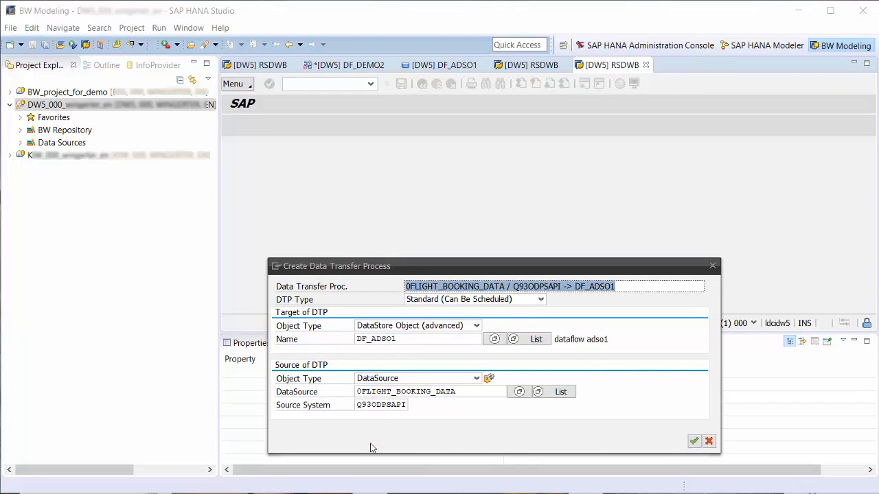
{"action": "left_click", "coordinate": [694, 441]}
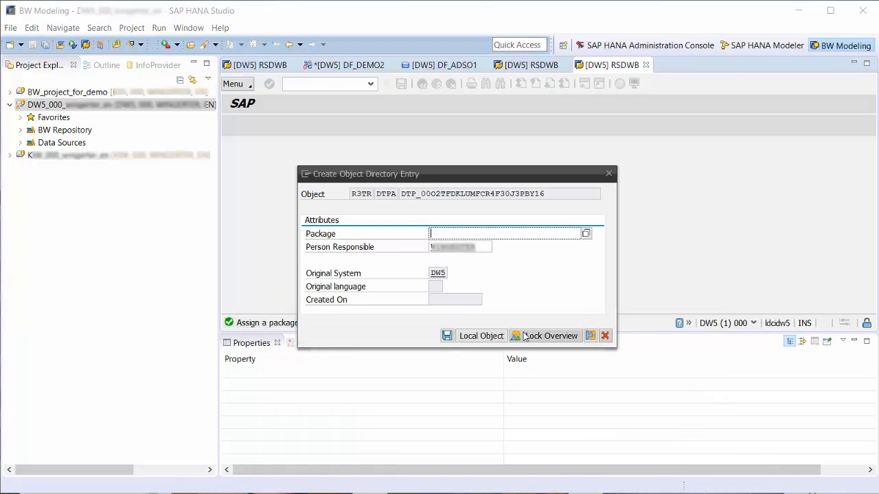
{"action": "left_click", "coordinate": [482, 335]}
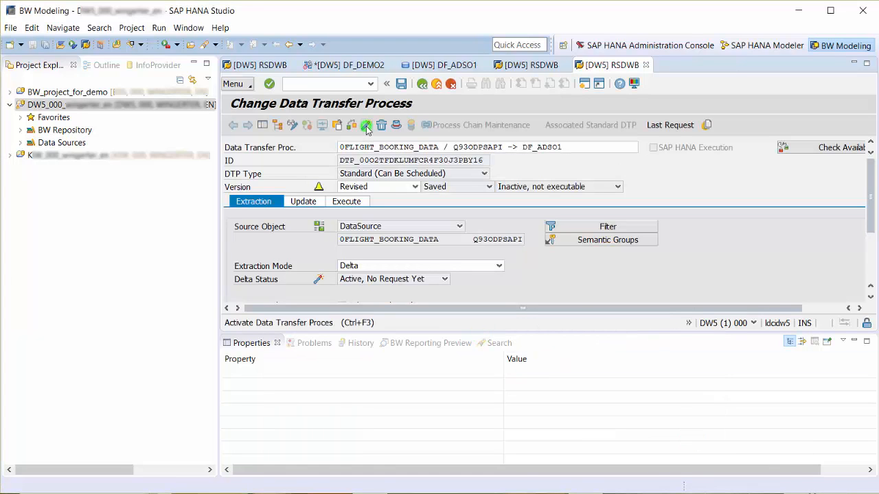
{"action": "left_click", "coordinate": [367, 128]}
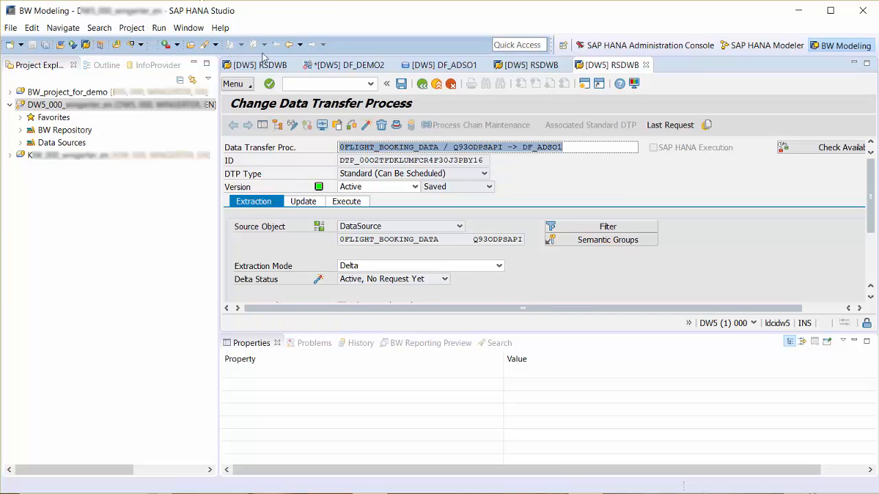
{"action": "left_click", "coordinate": [324, 66]}
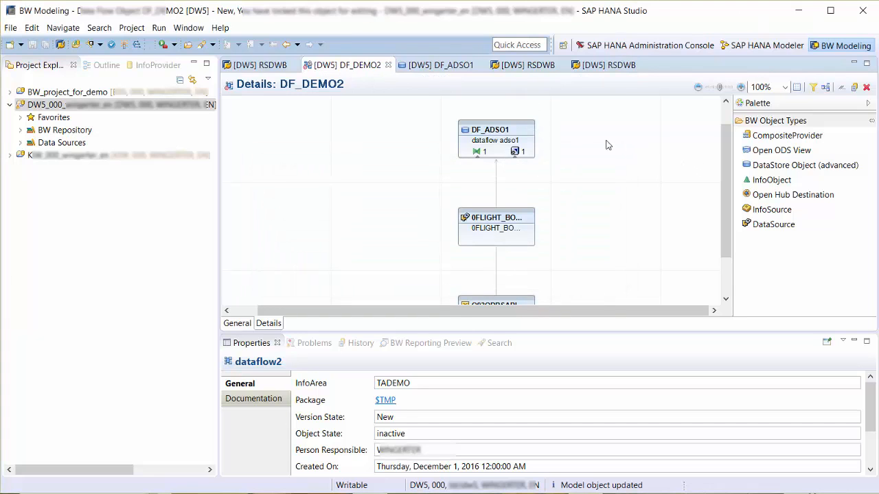
Step: Add the existing advanced DataStore object TESTADSO4 to the data flow beside DF_ADSO1, searching for "testadso"
{"action": "right_click", "coordinate": [603, 146]}
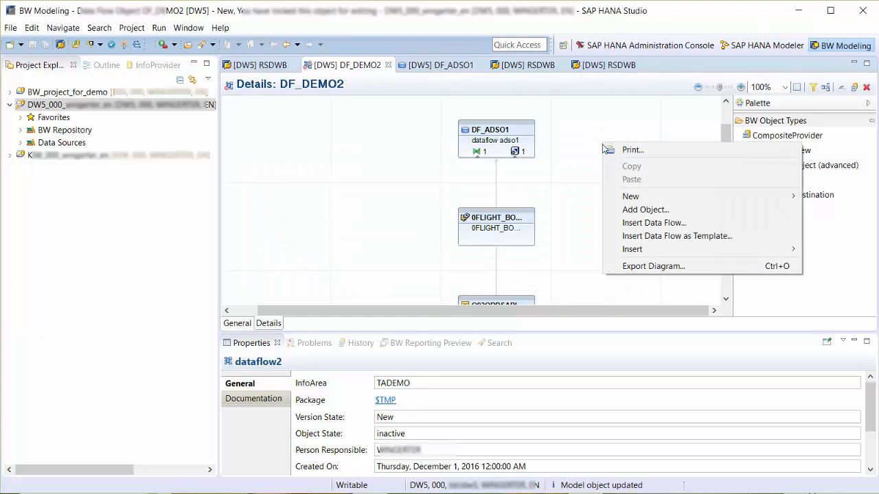
{"action": "left_click", "coordinate": [626, 212]}
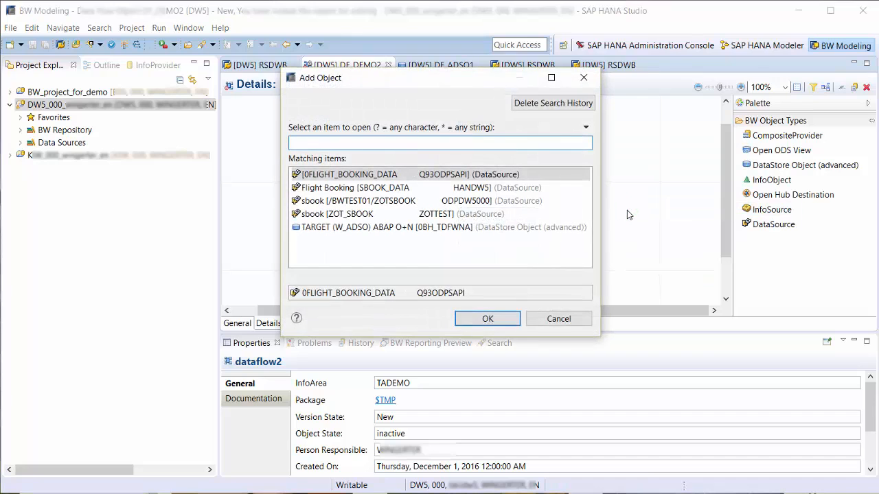
{"action": "type", "text": "testadso"}
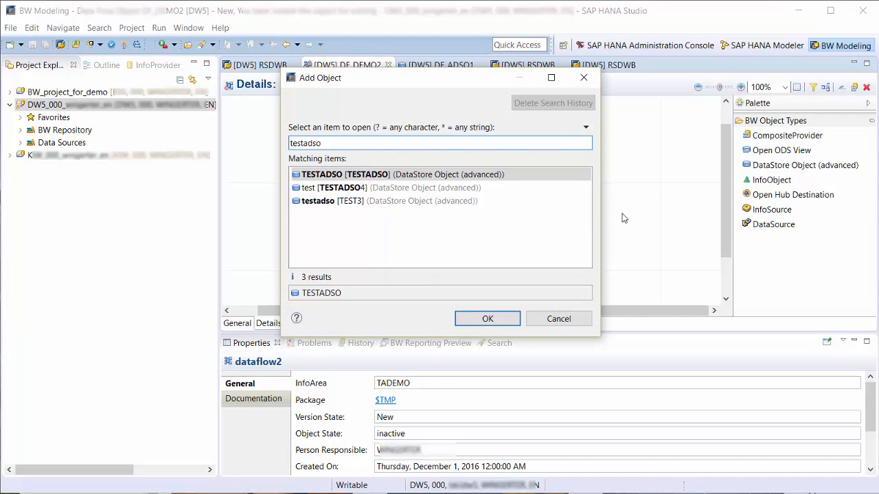
{"action": "double_click", "coordinate": [374, 189]}
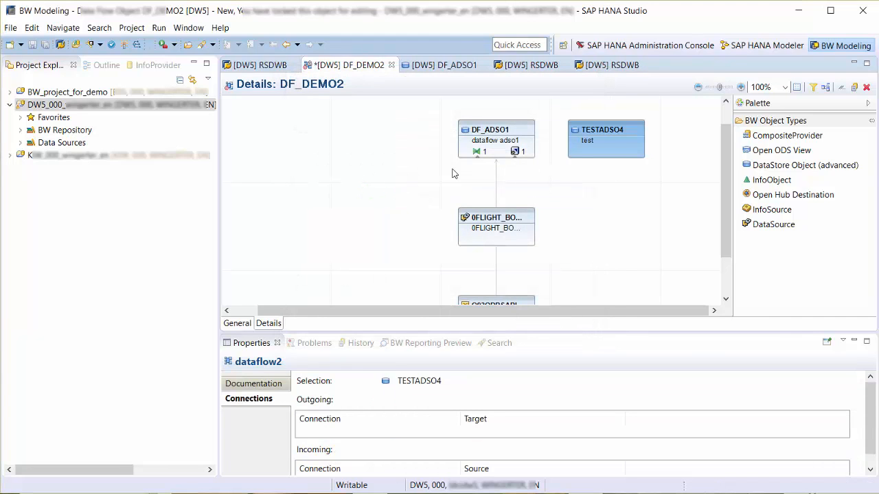
Step: Insert an empty row in the data flow diagram above DF_ADSO1 and TESTADSO4
{"action": "left_click_drag", "start_coordinate": [727, 130], "coordinate": [727, 114]}
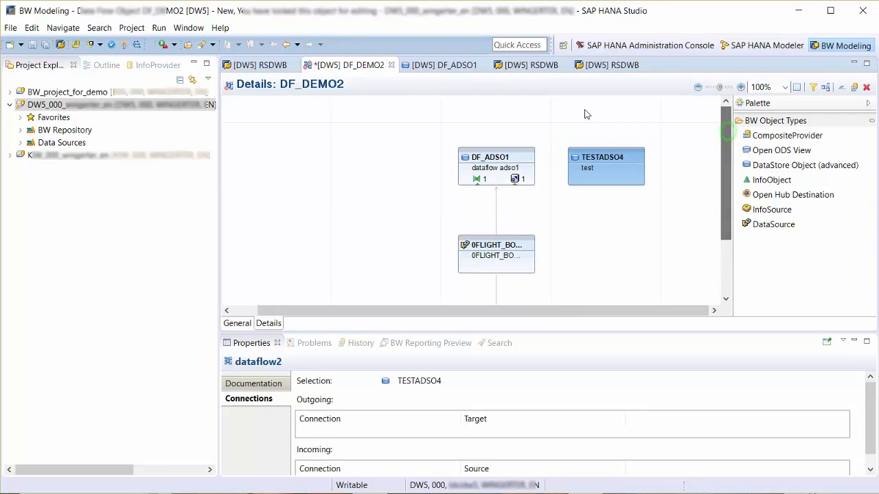
{"action": "right_click", "coordinate": [572, 114]}
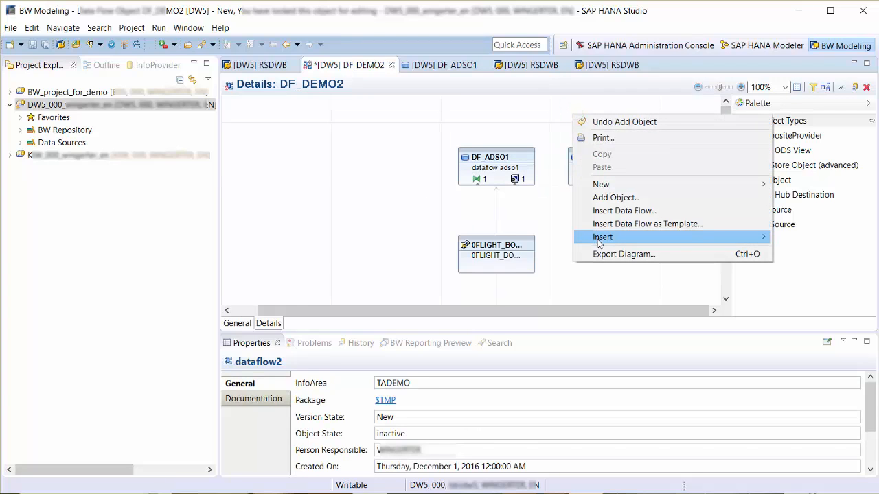
{"action": "mouse_move", "coordinate": [600, 241]}
{"action": "left_click", "coordinate": [560, 238]}
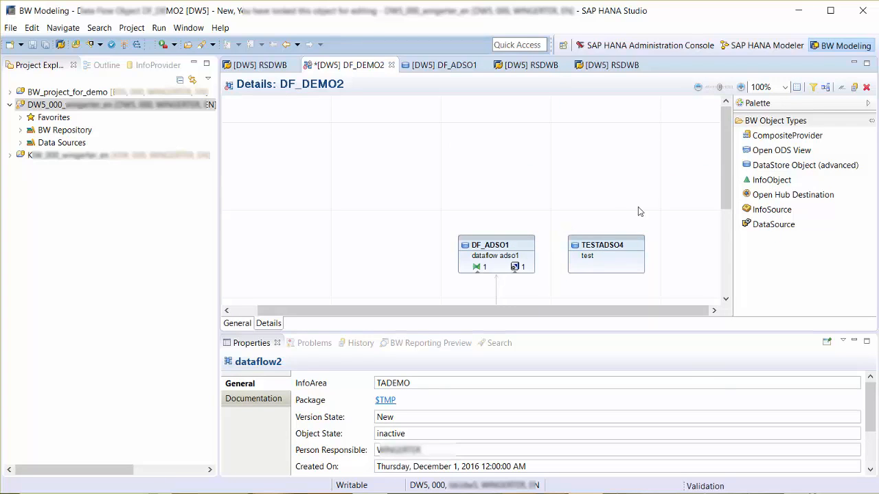
Step: Place a new CompositeProvider node above DF_ADSO1 and connect both DF_ADSO1 and TESTADSO4 to it
{"action": "left_click", "coordinate": [755, 136]}
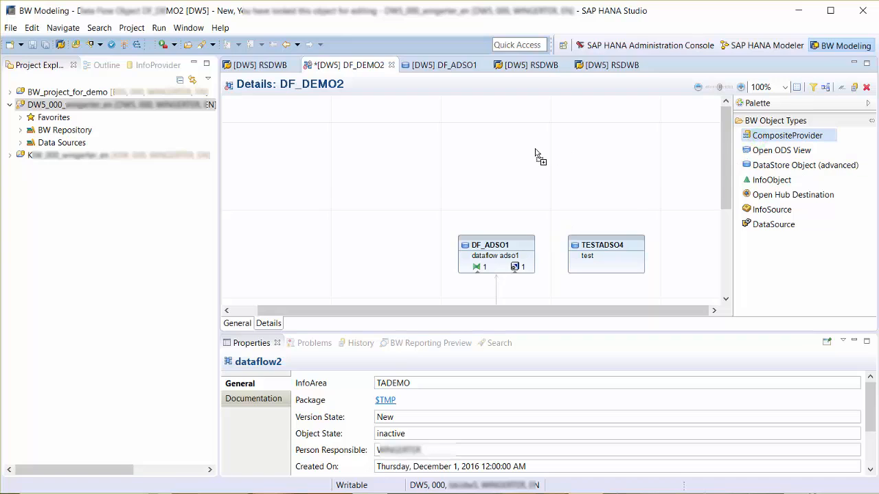
{"action": "left_click", "coordinate": [536, 153]}
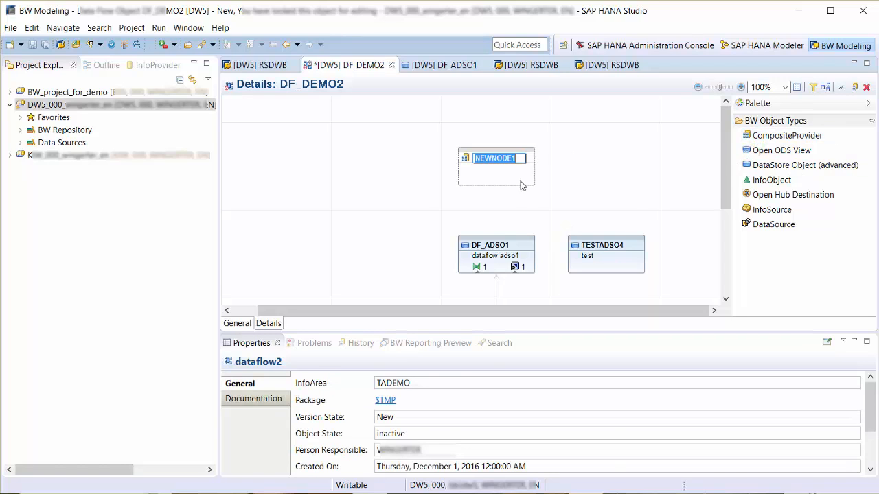
{"action": "left_click_drag", "start_coordinate": [494, 237], "coordinate": [500, 181]}
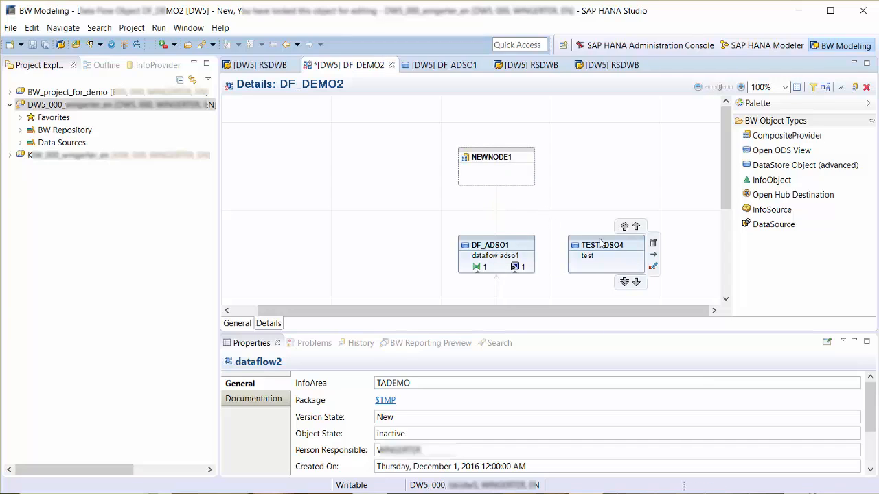
{"action": "left_click_drag", "start_coordinate": [601, 243], "coordinate": [506, 177]}
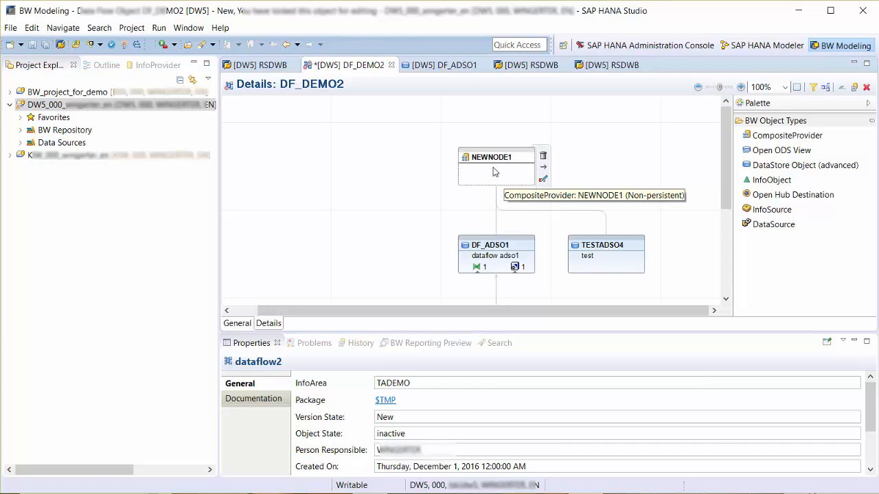
Step: Create the CompositeProvider from its node with the name DF_CP and description "dataflow CP", keeping both DataStore objects as union providers
{"action": "double_click", "coordinate": [493, 171]}
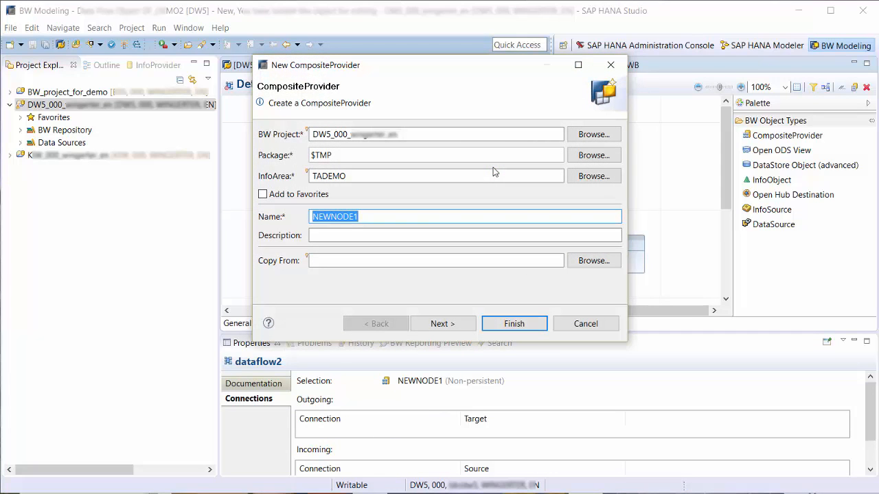
{"action": "type", "text": "DF_CP"}
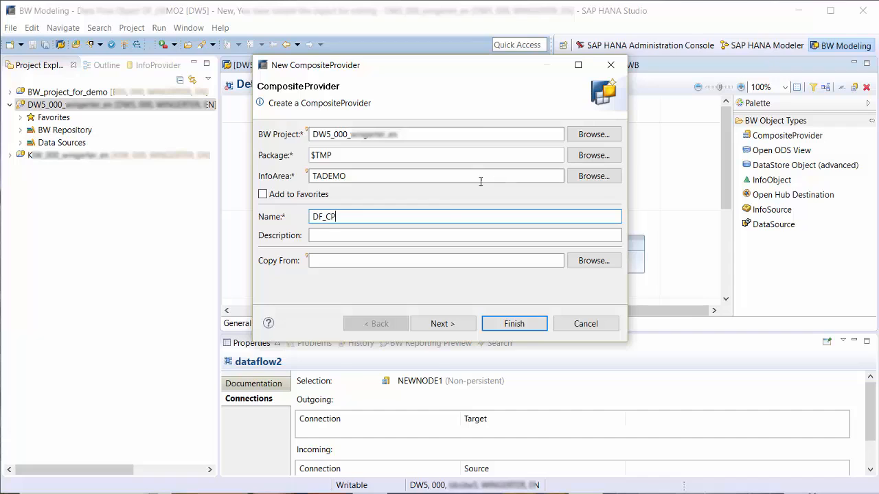
{"action": "left_click", "coordinate": [416, 234]}
{"action": "type", "text": "dataflow CP"}
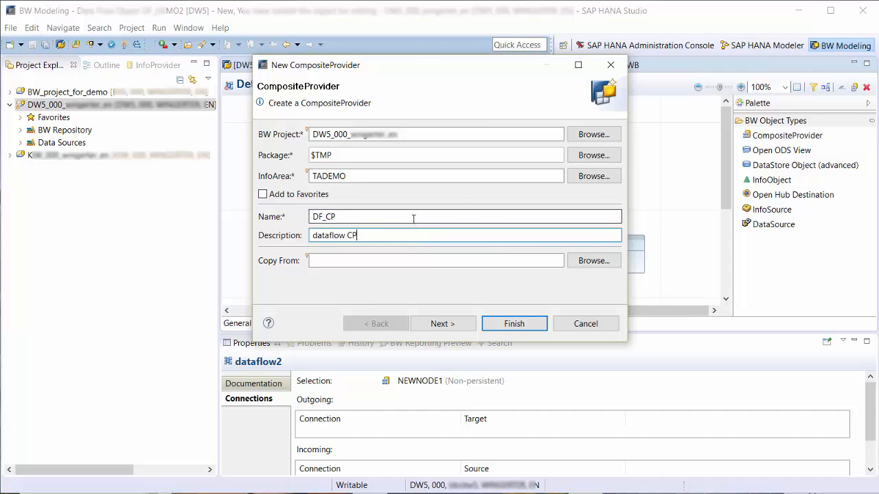
{"action": "left_click", "coordinate": [461, 324]}
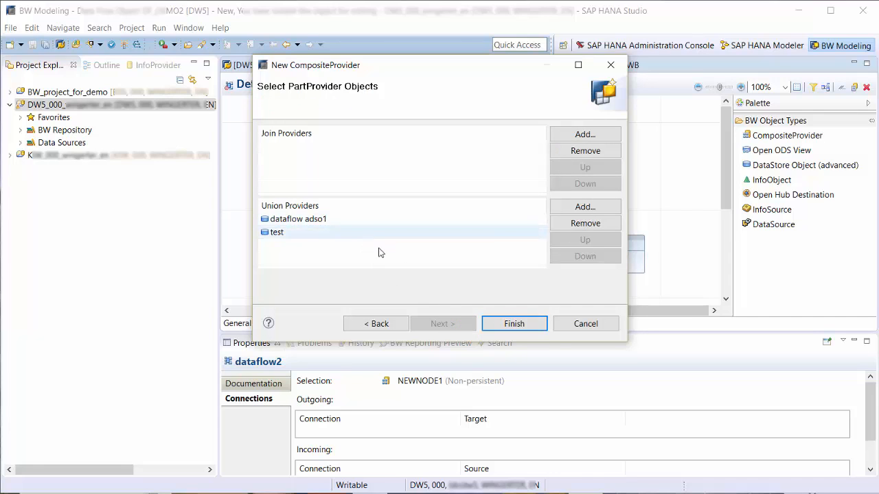
{"action": "left_click", "coordinate": [514, 324]}
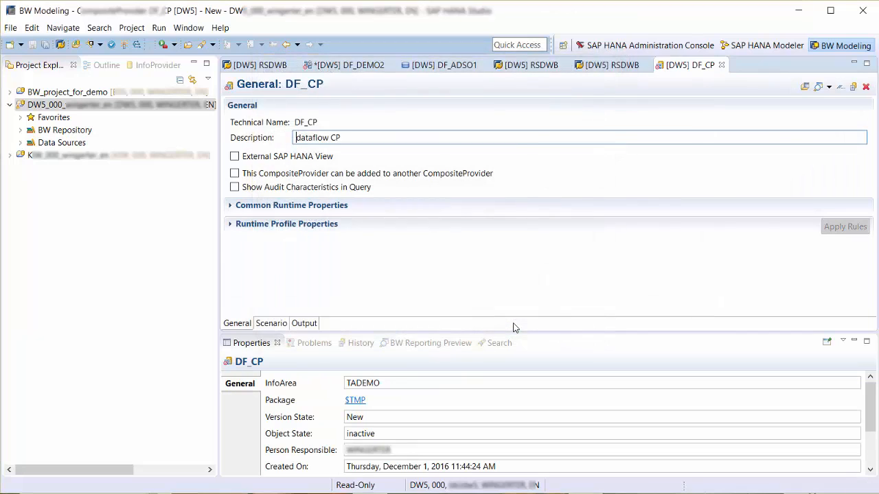
Step: Create assignments from both source providers, dataflow adso1 and test, to the union in DF_CP's scenario and activate the CompositeProvider
{"action": "left_click", "coordinate": [272, 324]}
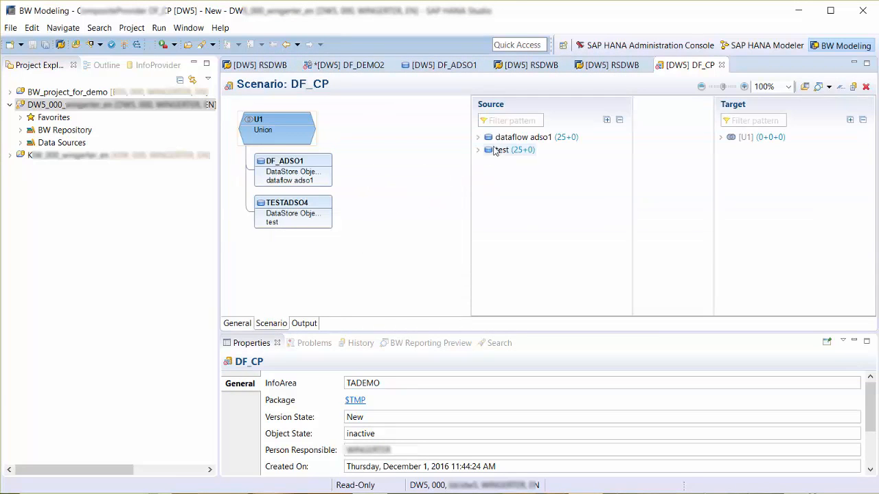
{"action": "right_click", "coordinate": [504, 141]}
{"action": "left_click", "coordinate": [511, 147]}
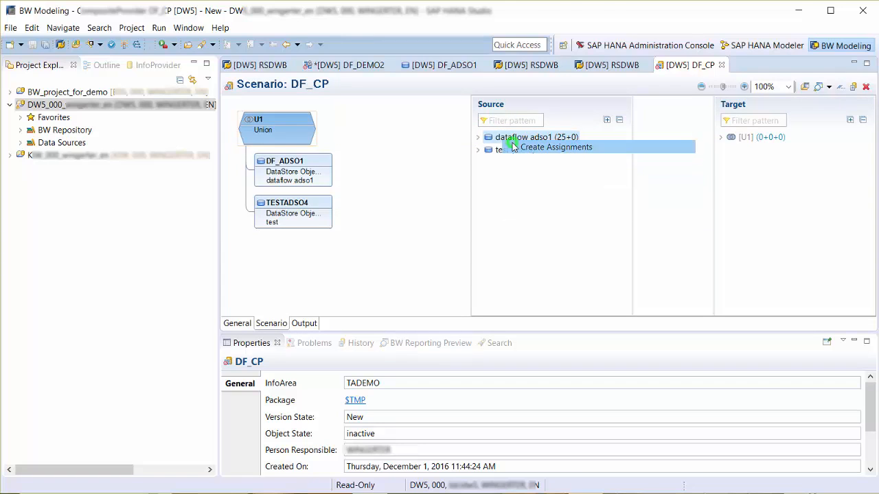
{"action": "right_click", "coordinate": [504, 152]}
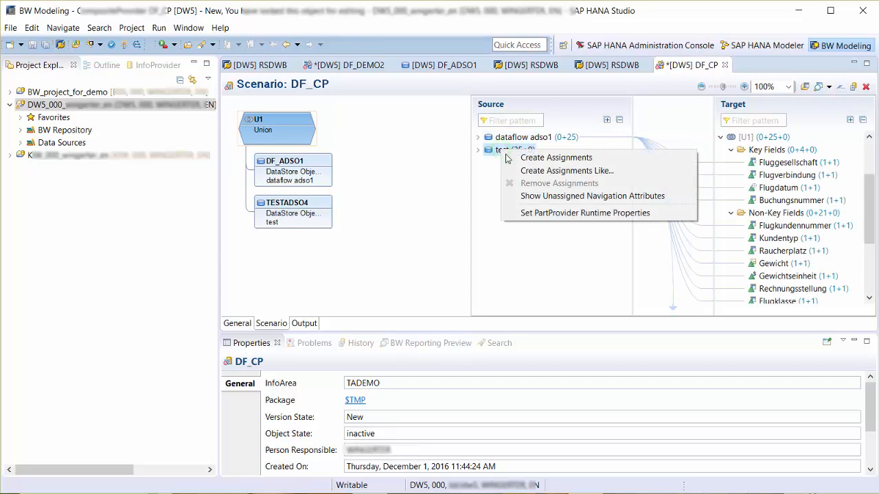
{"action": "left_click", "coordinate": [513, 157]}
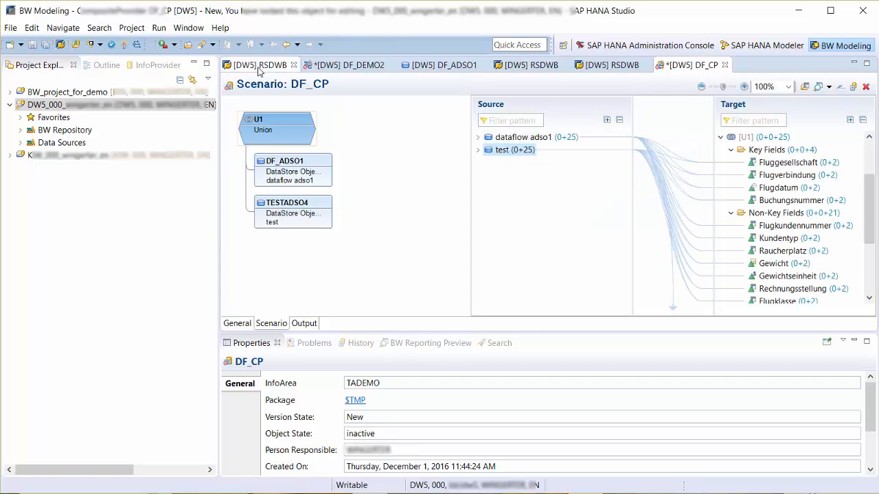
{"action": "left_click", "coordinate": [126, 45]}
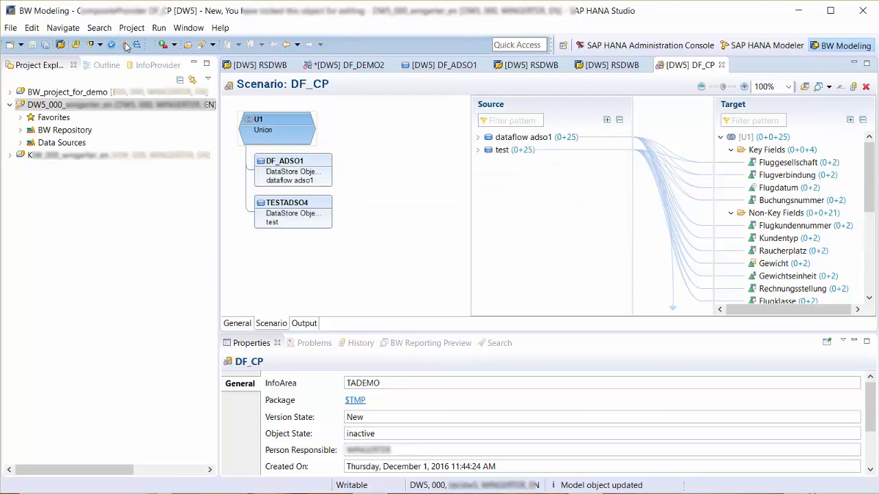